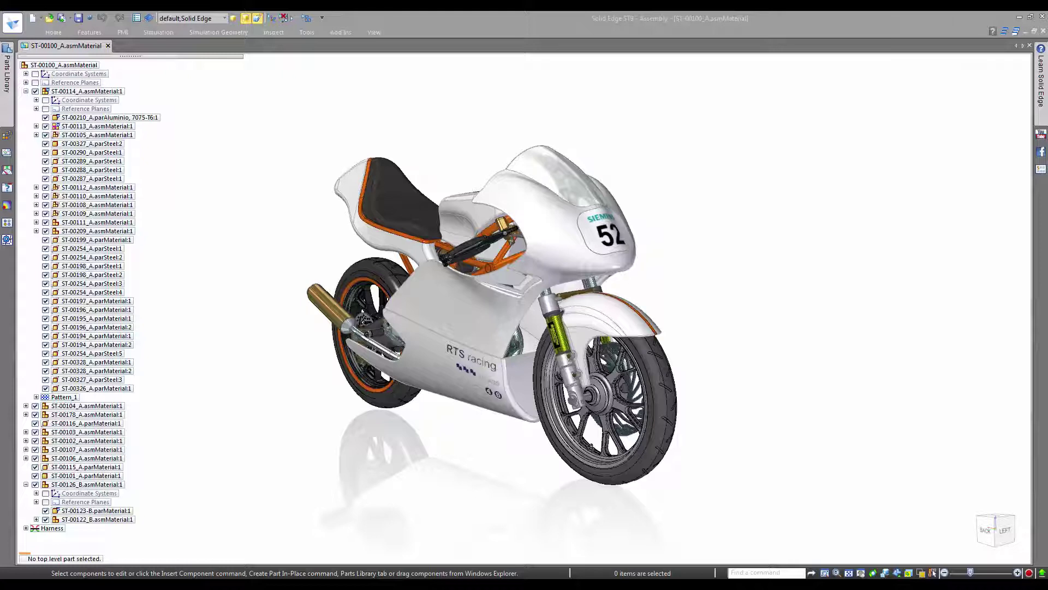
Start a Save As of the assembly, cancel it, and go to page 2
{"action": "right_click", "coordinate": [731, 205]}
{"action": "left_click", "coordinate": [730, 176]}
{"action": "left_click", "coordinate": [664, 130]}
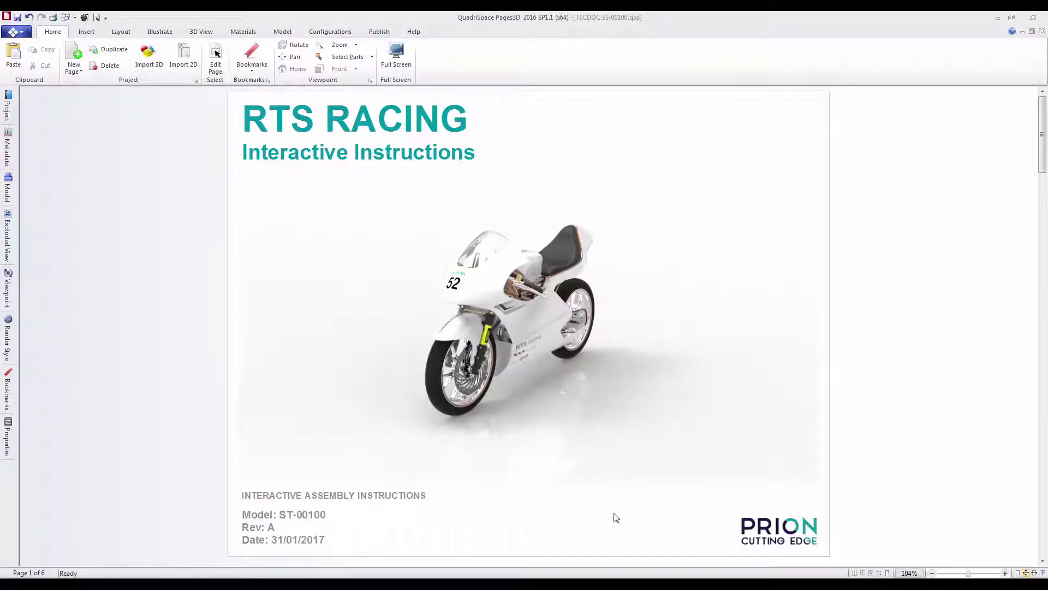
{"action": "key", "text": "Page_Down"}
Set the viewpoint to Front to Back and apply the Black and White named style
{"action": "left_click", "coordinate": [355, 69]}
{"action": "left_click", "coordinate": [340, 95]}
{"action": "left_click", "coordinate": [201, 31]}
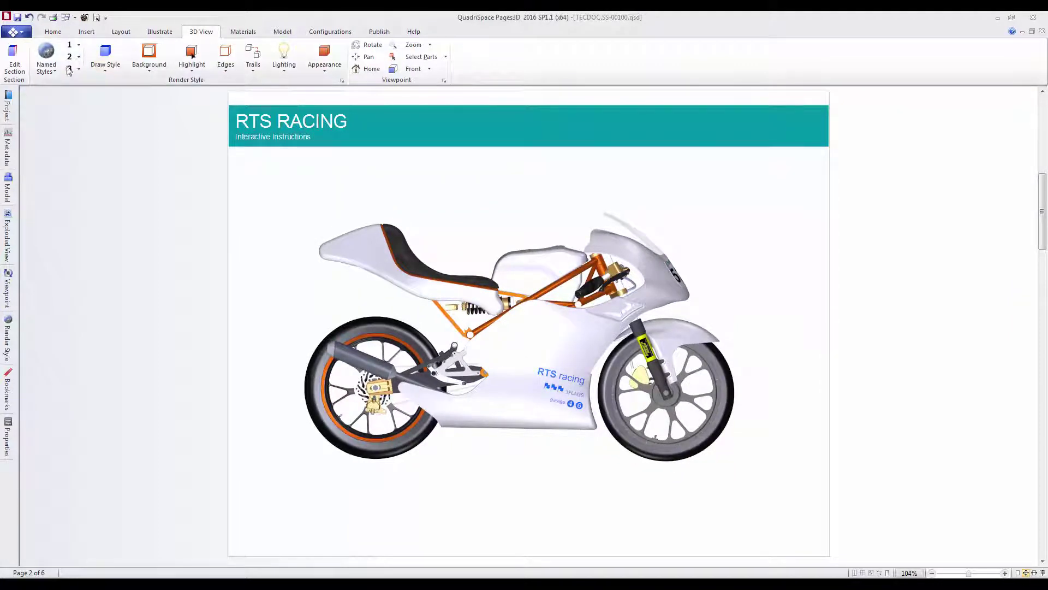
{"action": "left_click", "coordinate": [47, 62]}
{"action": "left_click", "coordinate": [168, 112]}
Adjust further 3D View options, then advance to the wheel detail page
{"action": "left_click", "coordinate": [81, 48]}
{"action": "left_click", "coordinate": [107, 75]}
{"action": "key", "text": "Page_Down"}
{"action": "key", "text": "Page_Down"}
Step from Technical view through Remove Disc to Exploded view, then open the parts list page
{"action": "left_click", "coordinate": [670, 421]}
{"action": "left_click", "coordinate": [671, 421]}
{"action": "left_click", "coordinate": [670, 422]}
{"action": "left_click", "coordinate": [670, 422]}
{"action": "left_click", "coordinate": [678, 443]}
{"action": "left_click", "coordinate": [674, 450]}
{"action": "left_click", "coordinate": [744, 425]}
{"action": "left_click", "coordinate": [1042, 560]}
{"action": "mouse_move", "coordinate": [407, 200]}
{"action": "left_mouse_down"}
{"action": "mouse_move", "coordinate": [407, 311]}
{"action": "mouse_move", "coordinate": [407, 197]}
{"action": "left_mouse_up"}
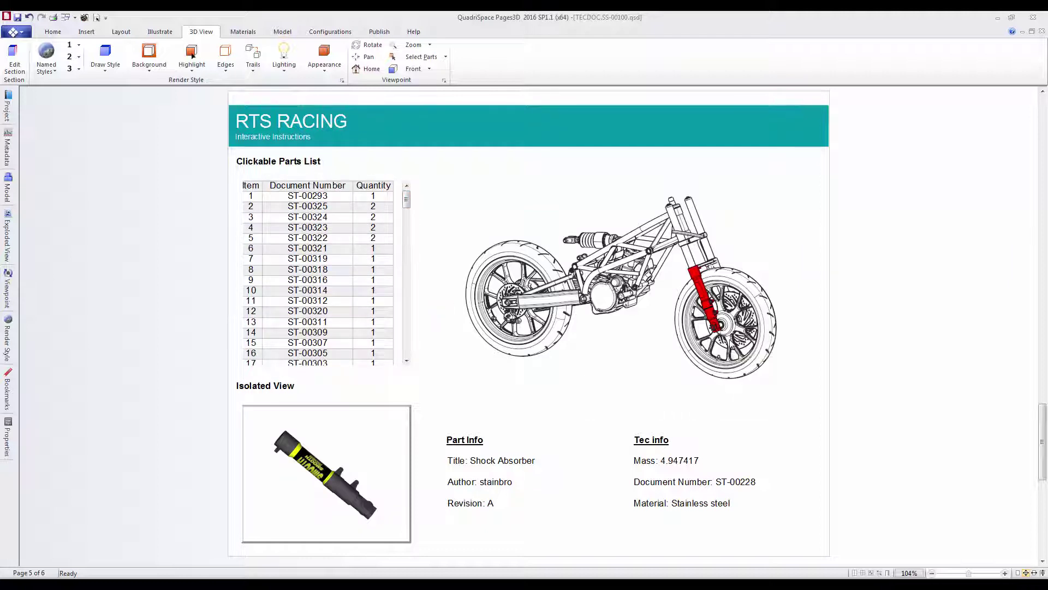
Select the rear wheel for its Rim Alloy details, rotate it forward, then go to About the bike
{"action": "left_click", "coordinate": [737, 328]}
{"action": "left_click_drag", "start_coordinate": [354, 503], "coordinate": [311, 459]}
{"action": "left_click", "coordinate": [1043, 568]}
Return to page 5 and duplicate it with Home > Duplicate
{"action": "left_click", "coordinate": [1043, 92]}
{"action": "left_click", "coordinate": [52, 31]}
{"action": "left_click", "coordinate": [108, 49]}
Apply the Default configuration, then switch the copied page to Wheel Change
{"action": "left_click", "coordinate": [330, 31]}
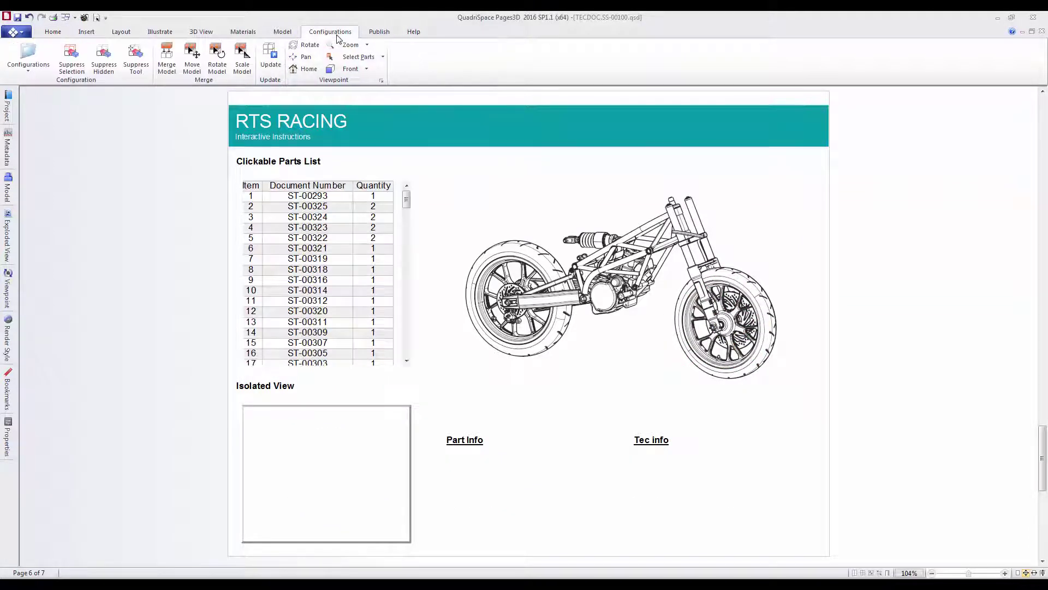
{"action": "left_click", "coordinate": [27, 68]}
{"action": "left_click", "coordinate": [32, 93]}
{"action": "left_click", "coordinate": [27, 64]}
{"action": "left_click", "coordinate": [55, 195]}
Rotate the wheel, select the rim to show its details, and go to About the bike
{"action": "mouse_move", "coordinate": [738, 295]}
{"action": "left_mouse_down"}
{"action": "mouse_move", "coordinate": [623, 295]}
{"action": "mouse_move", "coordinate": [733, 292]}
{"action": "mouse_move", "coordinate": [639, 235]}
{"action": "left_mouse_up"}
{"action": "left_click", "coordinate": [639, 238]}
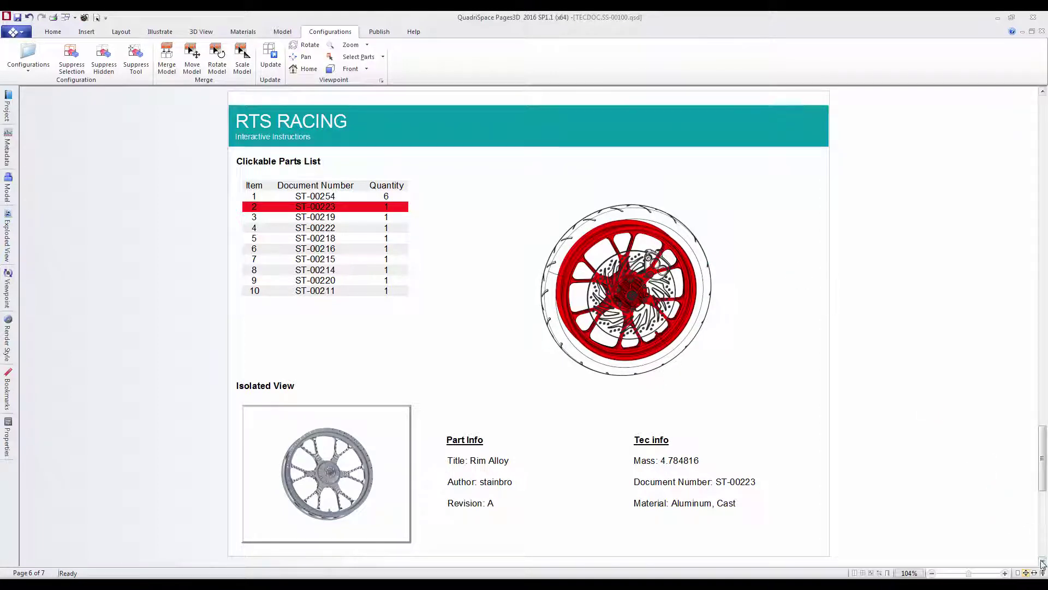
{"action": "left_click", "coordinate": [1041, 561]}
{"action": "left_click", "coordinate": [200, 32]}
Apply the black-and-white line style to the About the bike model, then show publishing options
{"action": "left_click", "coordinate": [72, 46]}
{"action": "left_click", "coordinate": [378, 31]}
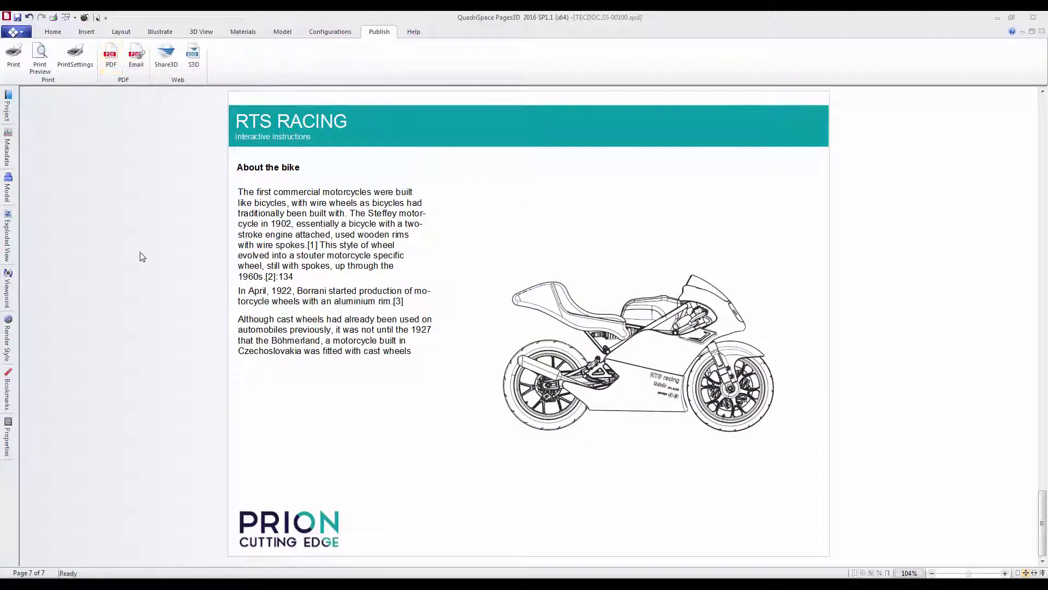